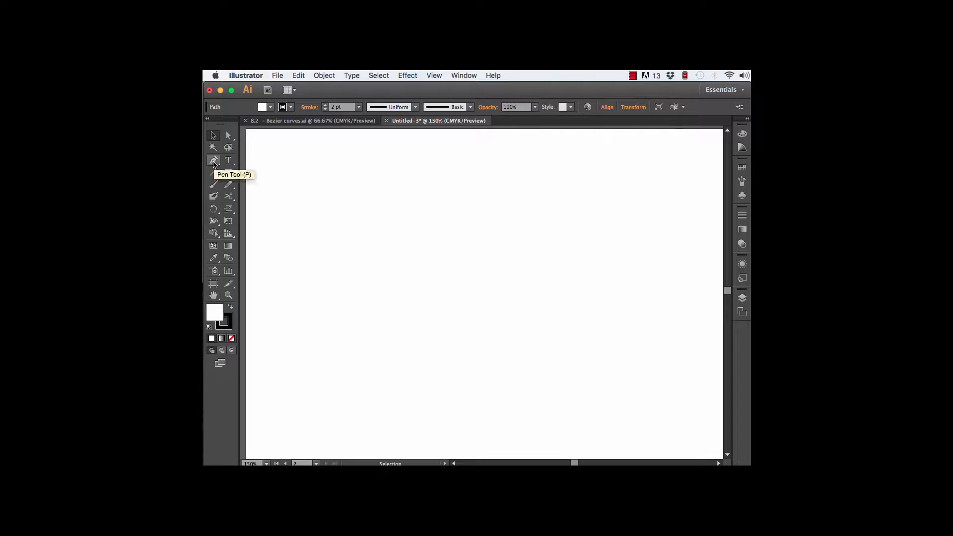
# Step: Draw a closed, irregular Z-shaped polygon with ten corner anchors using the Pen tool, joining the last straight segment to the first anchor
pyautogui.click(214, 162)
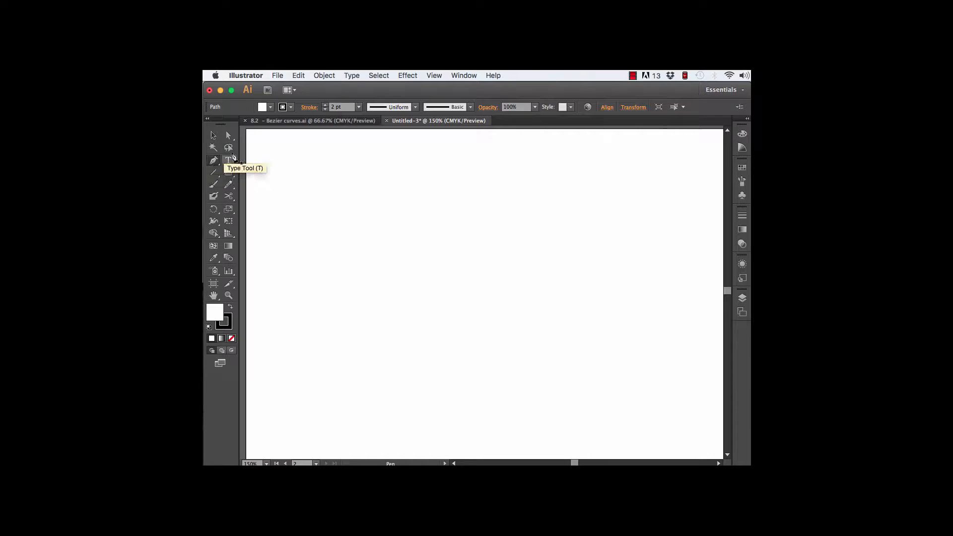
pyautogui.click(296, 201)
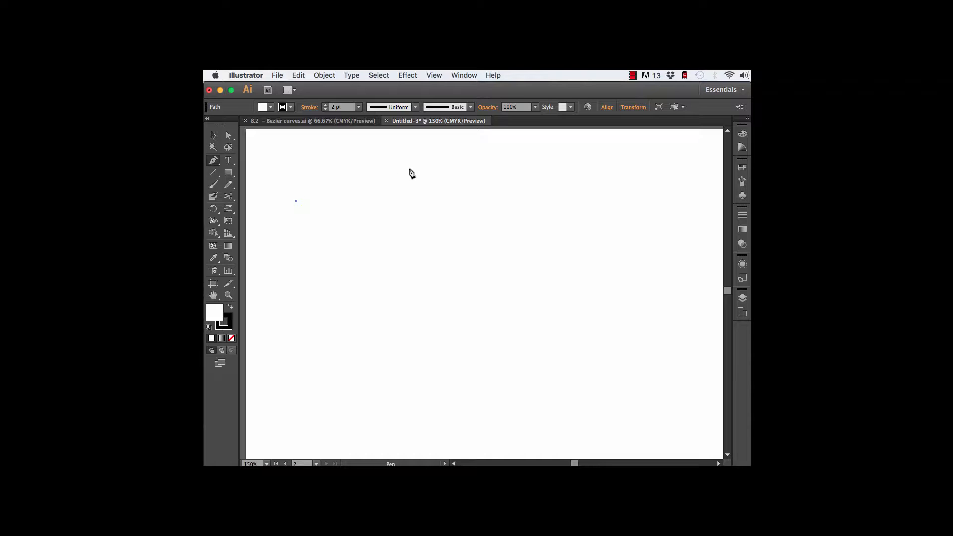
pyautogui.click(407, 172)
pyautogui.click(522, 207)
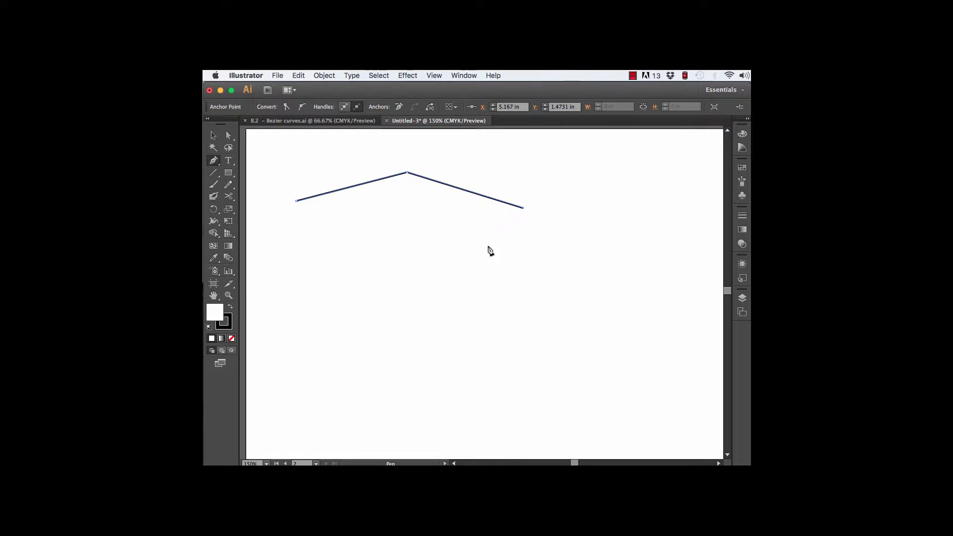
pyautogui.click(460, 299)
pyautogui.click(578, 312)
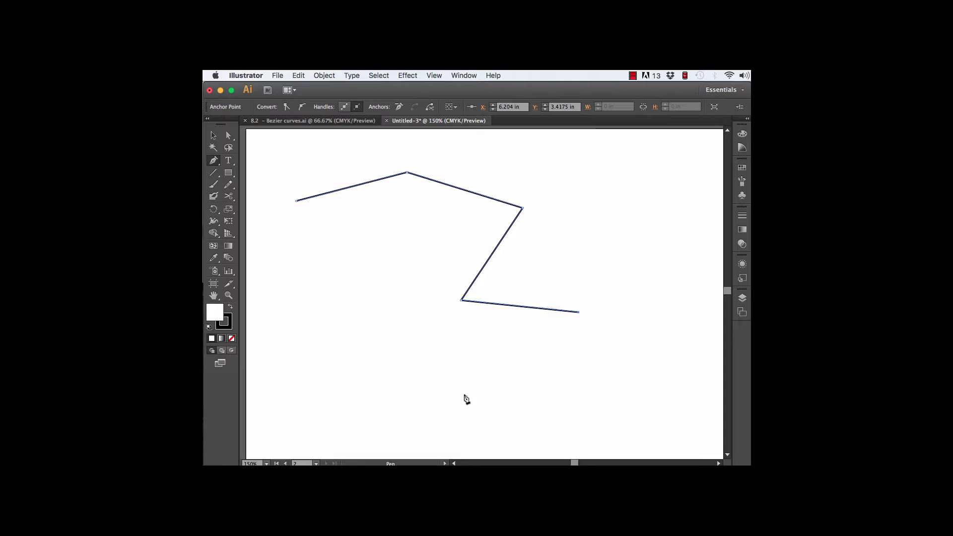
pyautogui.click(409, 404)
pyautogui.click(358, 318)
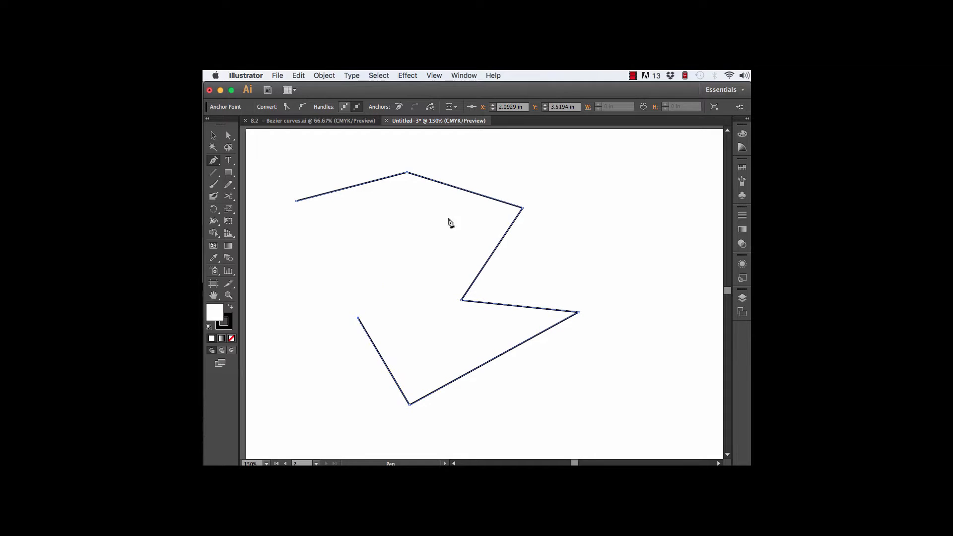
pyautogui.click(451, 230)
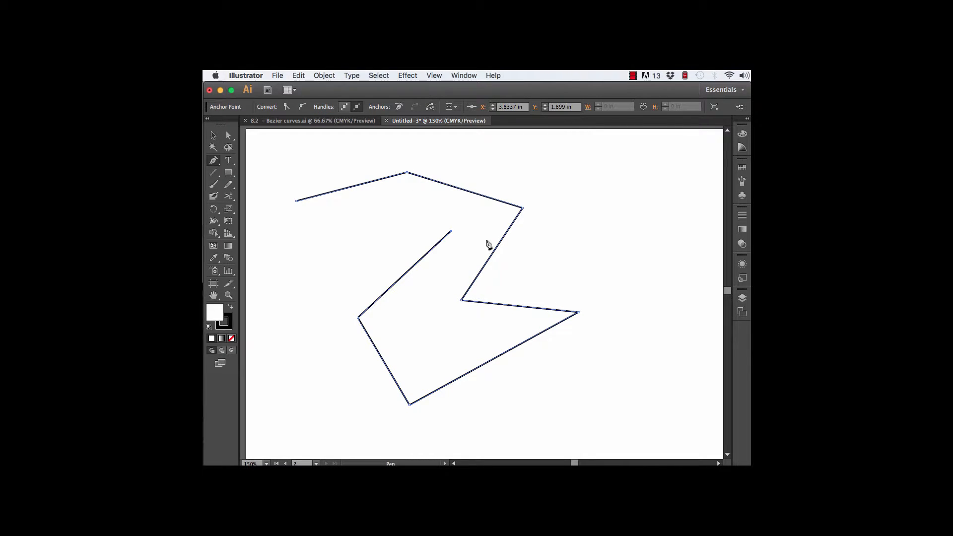
pyautogui.click(370, 194)
pyautogui.click(308, 259)
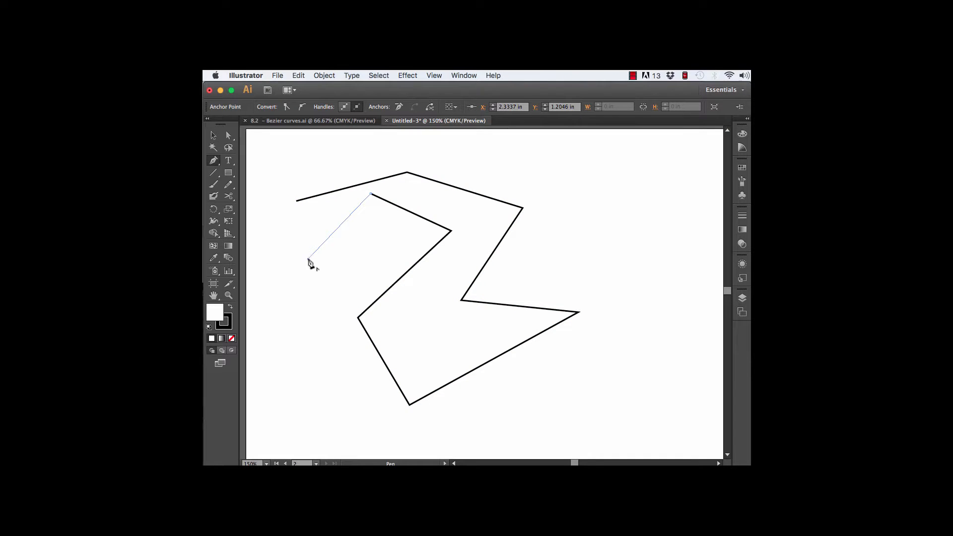
pyautogui.click(297, 202)
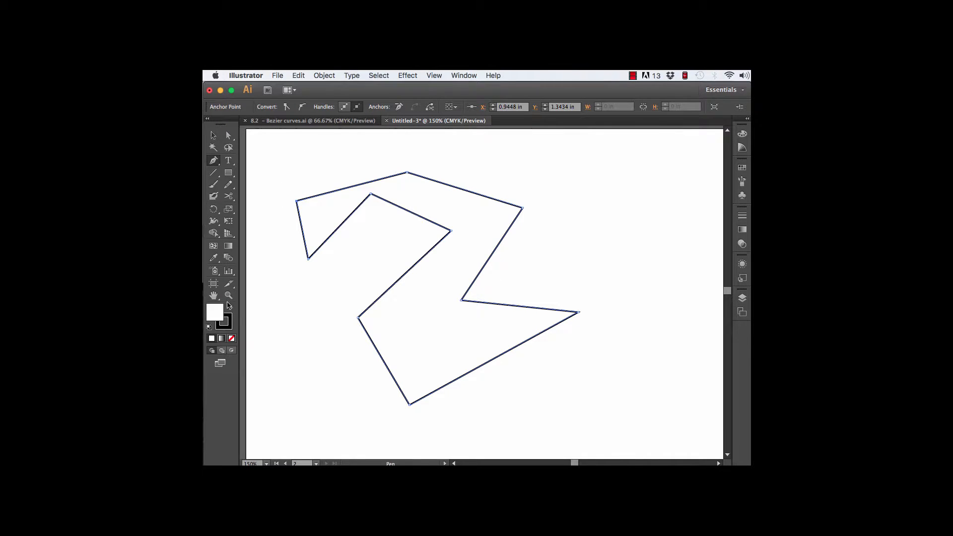
# Step: Fill the closed polygon with orange and deselect it
pyautogui.doubleClick(213, 313)
pyautogui.moveTo(425, 256); pyautogui.dragTo(437, 169)
pyautogui.click(570, 154)
pyautogui.press('v')
pyautogui.click(628, 399)
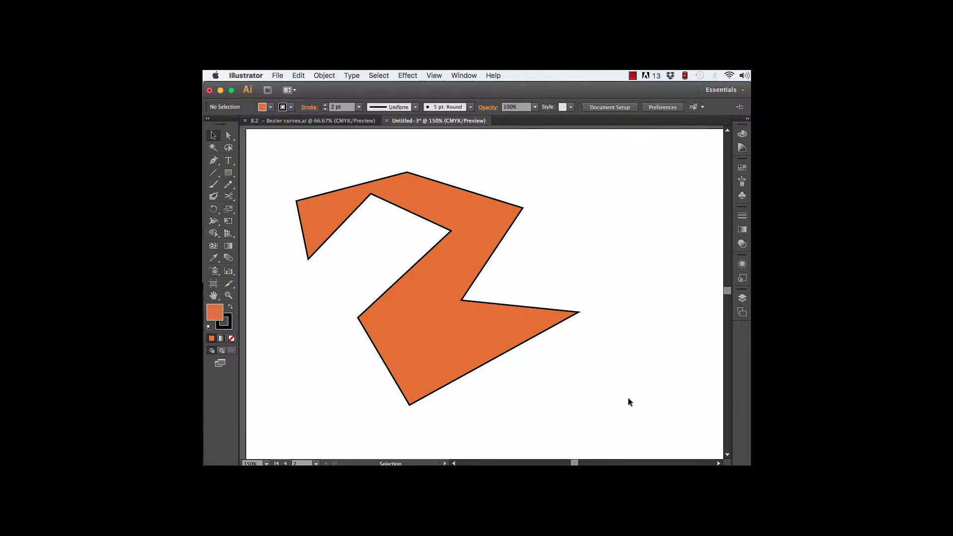
# Step: Select the whole orange polygon and delete it from the artboard
pyautogui.moveTo(627, 401); pyautogui.dragTo(294, 164)
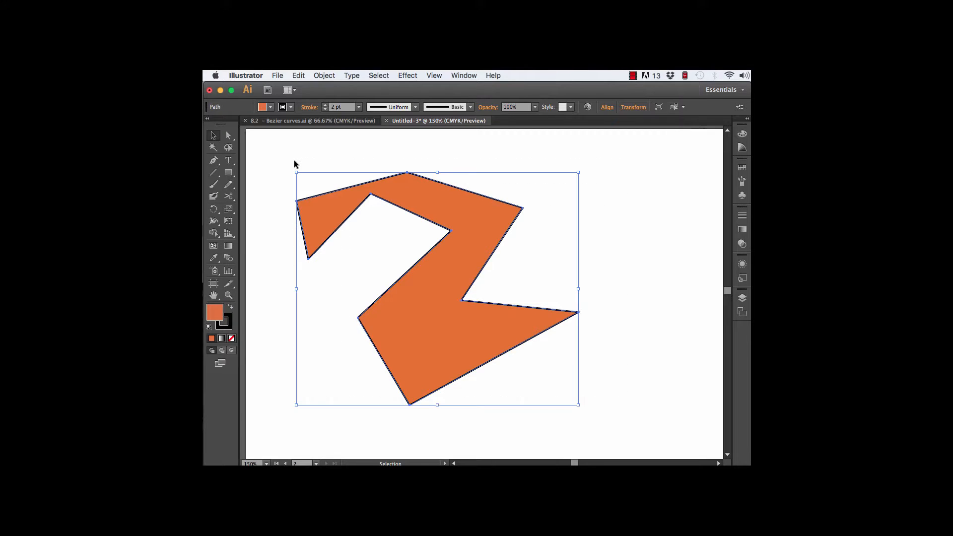
pyautogui.press('Delete')
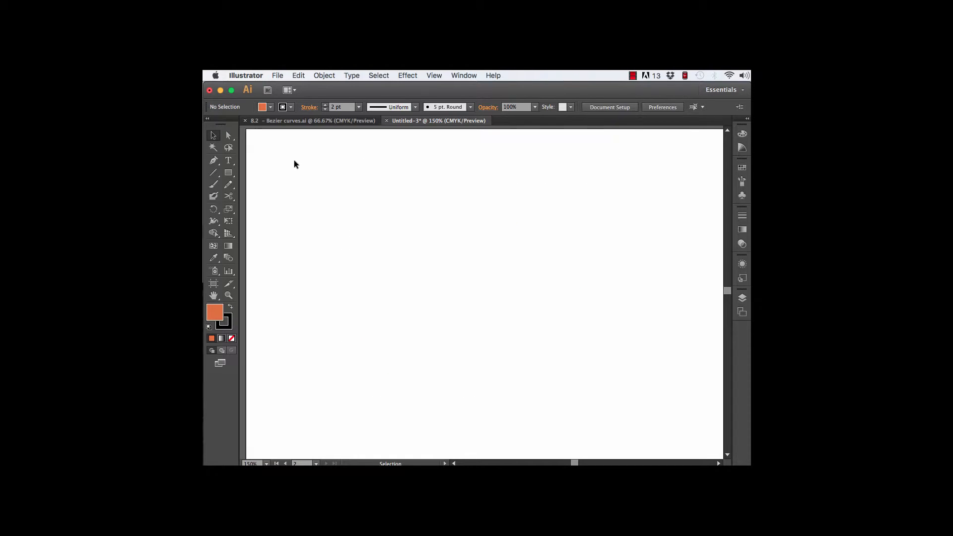
# Step: Draw an open S-shaped wave of two curved segments with the Pen tool in the artboard's upper part
pyautogui.click(214, 164)
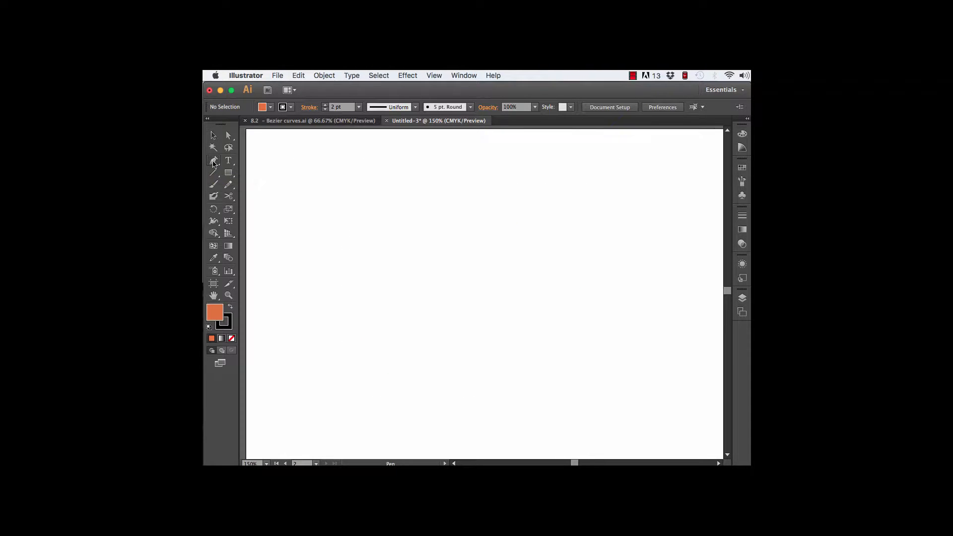
pyautogui.click(305, 198)
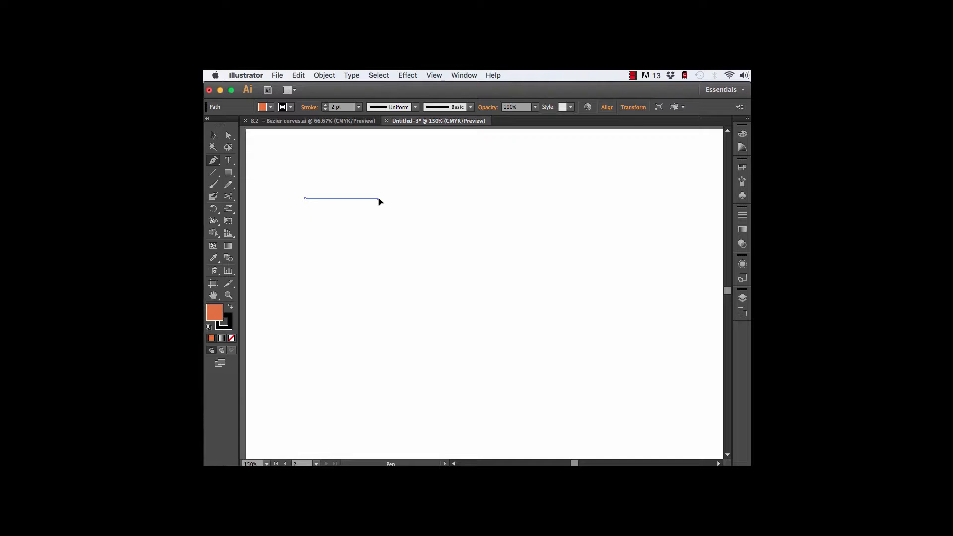
pyautogui.moveTo(378, 198); pyautogui.dragTo(401, 260)
pyautogui.moveTo(429, 262); pyautogui.dragTo(383, 210)
pyautogui.moveTo(384, 204); pyautogui.dragTo(416, 236)
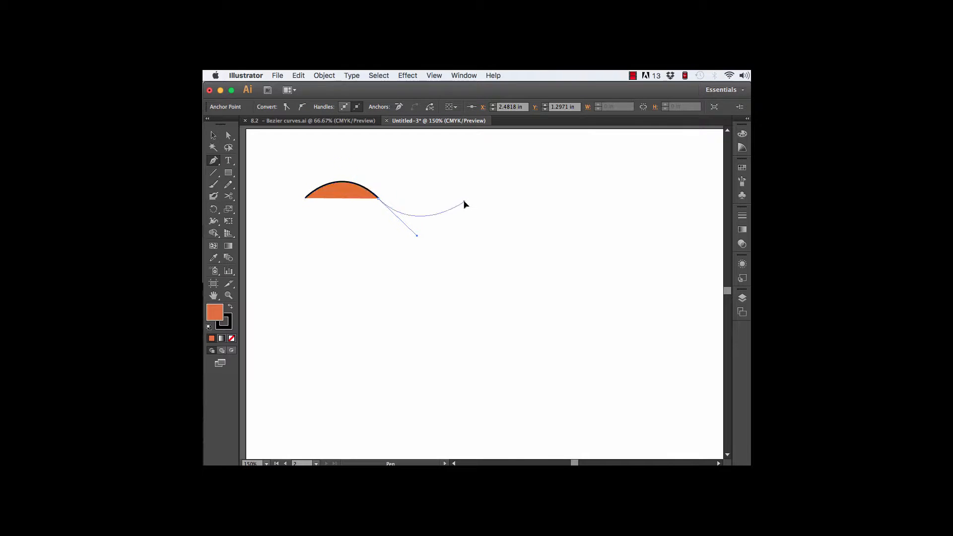
pyautogui.moveTo(464, 203); pyautogui.dragTo(470, 190)
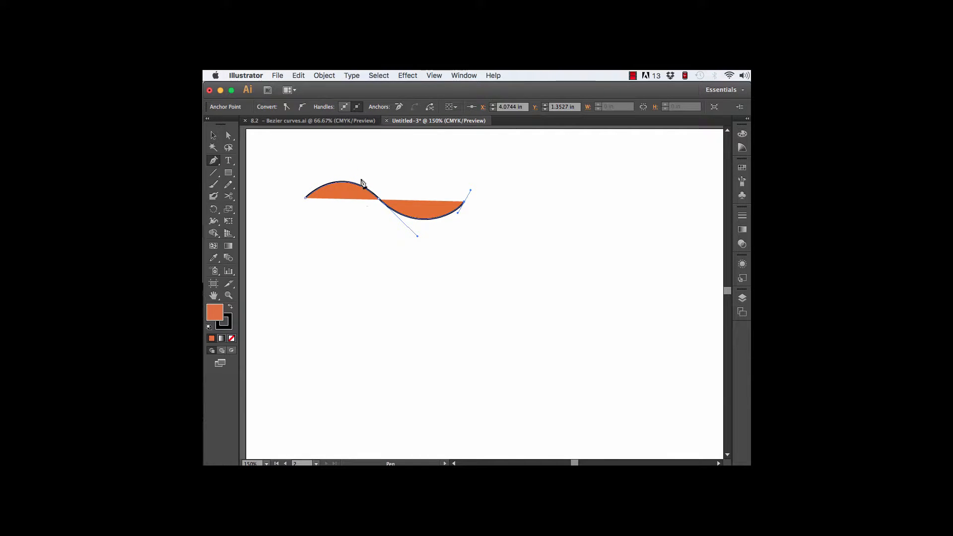
# Step: Set the wave's fill to none, extend its right end with one more segment, and examine the end handle's effect up close
pyautogui.click(228, 338)
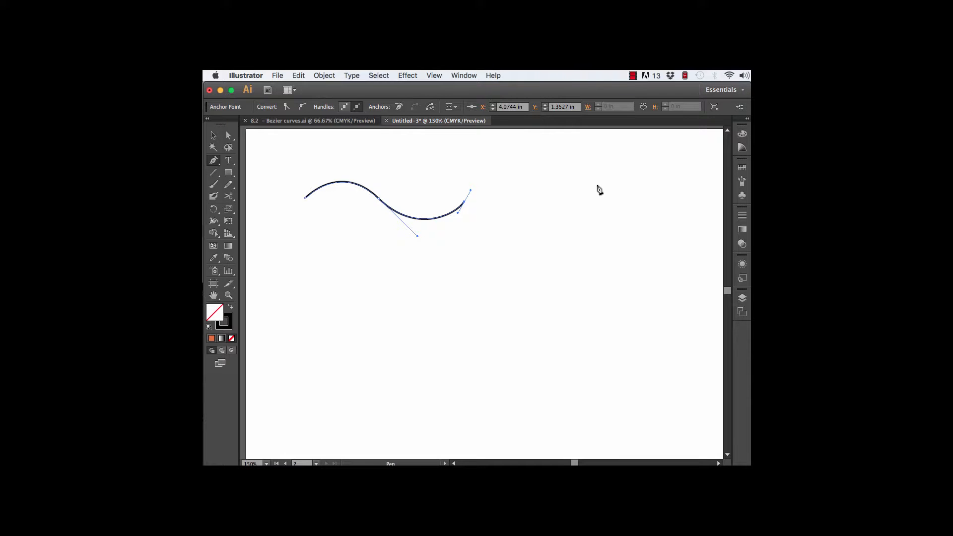
pyautogui.click(532, 205)
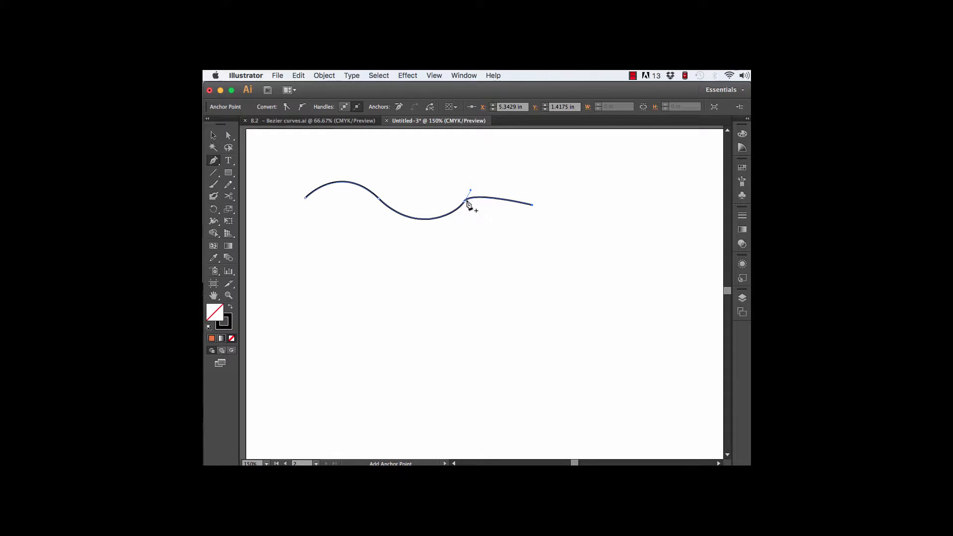
pyautogui.press('super+equal')
pyautogui.press('super+equal')
pyautogui.scroll(3, 486, 203)
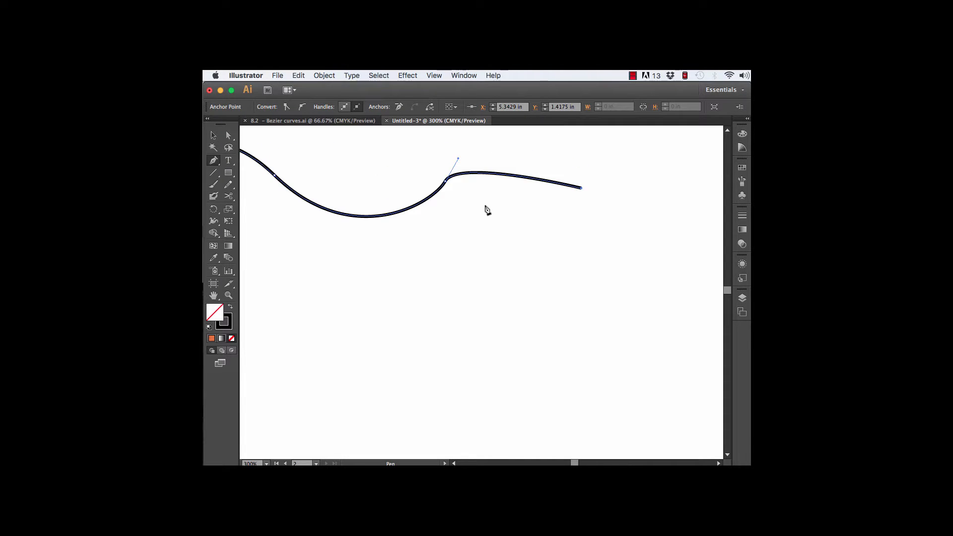
pyautogui.scroll(1, 487, 210)
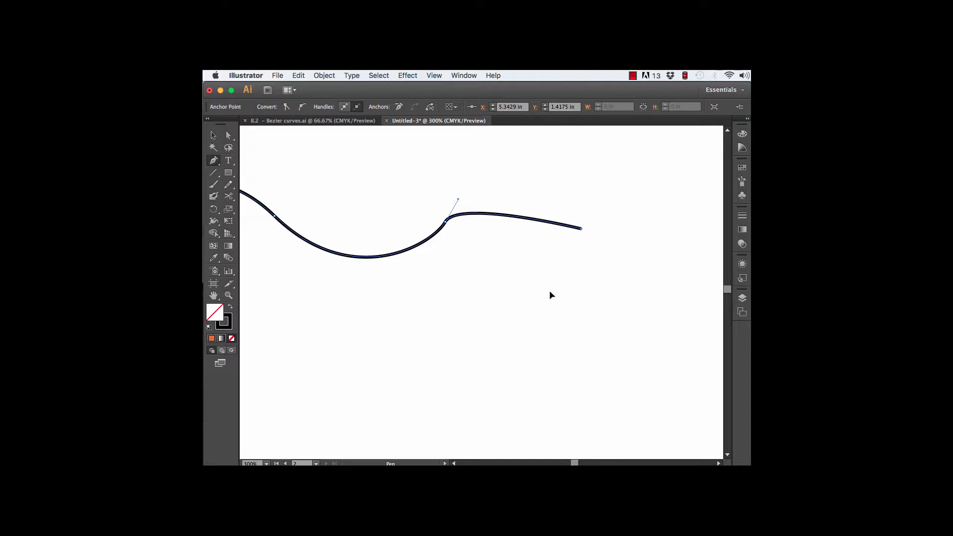
pyautogui.moveTo(551, 292); pyautogui.dragTo(512, 317)
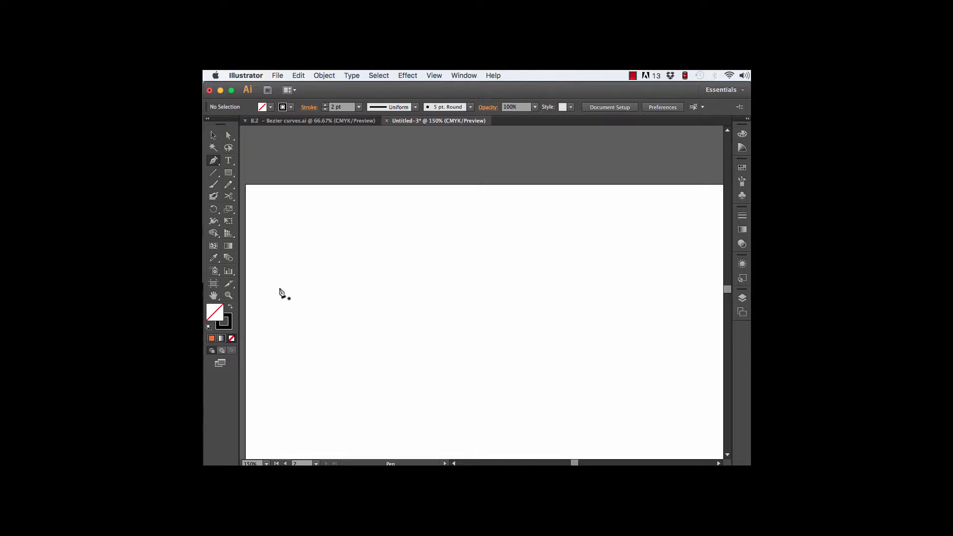
# Step: Draw an unfilled S-shaped wave of two curved segments across the left part of the artboard with the Pen tool
pyautogui.click(278, 279)
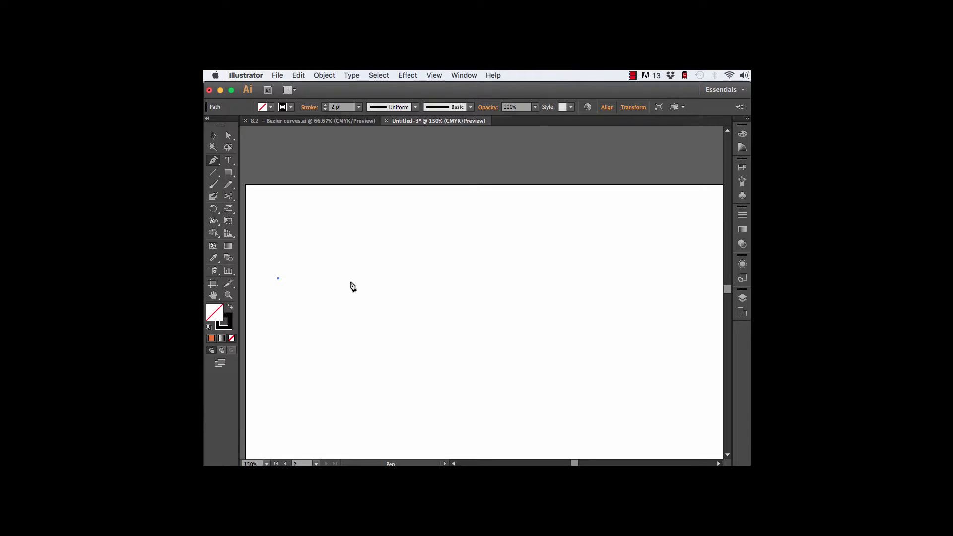
pyautogui.moveTo(351, 281); pyautogui.dragTo(383, 322)
pyautogui.moveTo(420, 285); pyautogui.dragTo(427, 272)
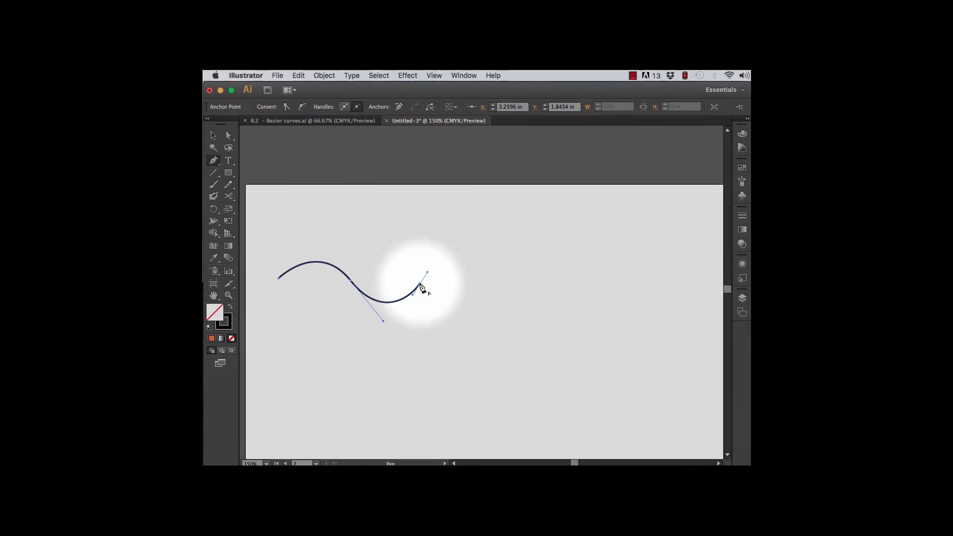
# Step: Remove the outgoing handle from the wave's last anchor and continue the path with three straight segments ending in a V
pyautogui.click(420, 285)
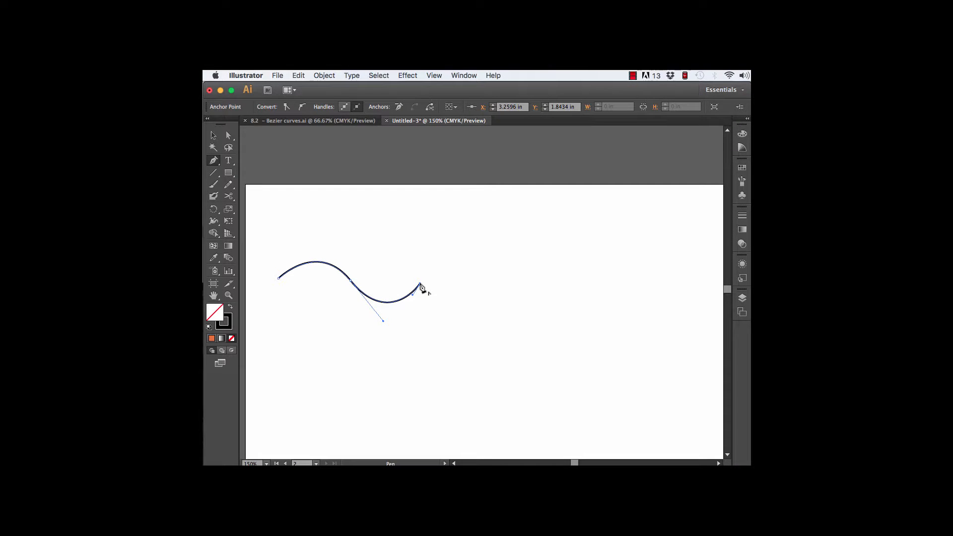
pyautogui.click(487, 283)
pyautogui.click(531, 328)
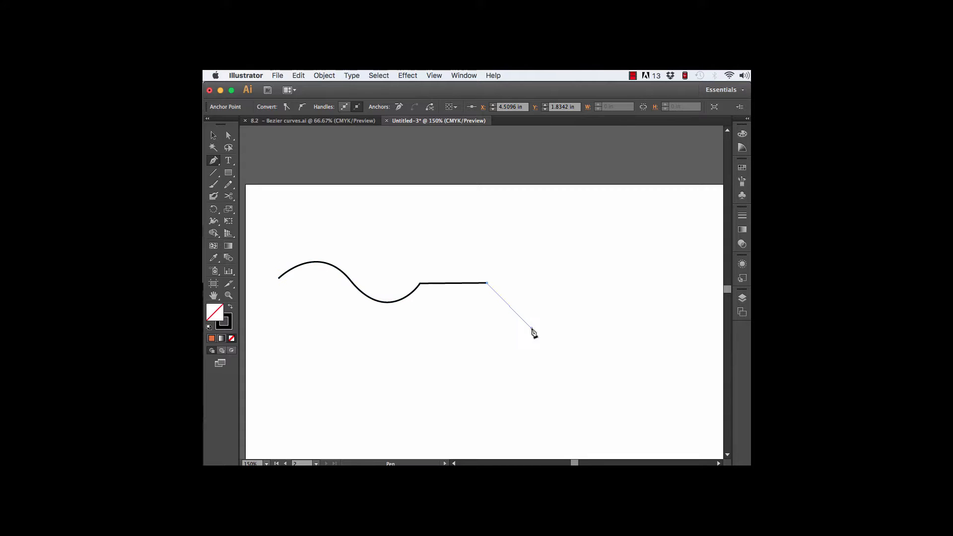
pyautogui.click(561, 285)
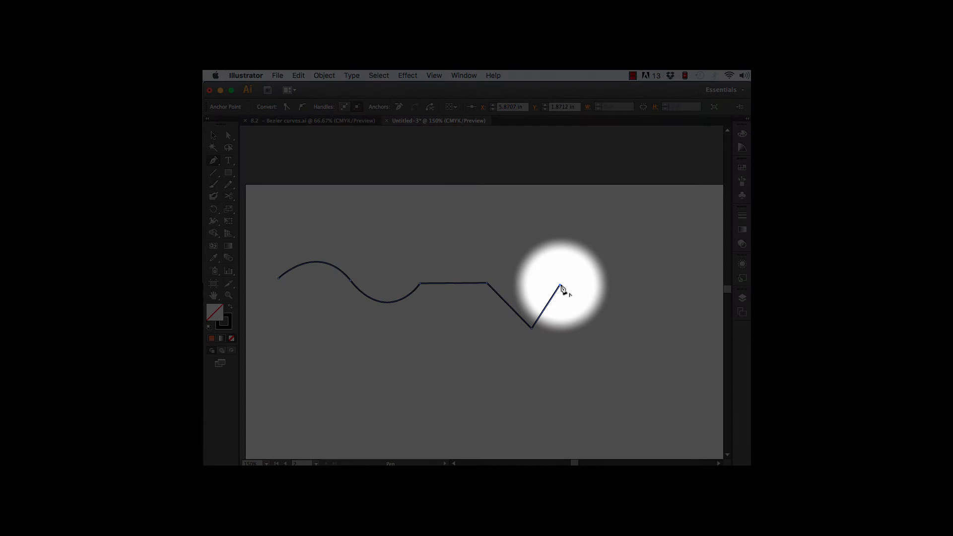
# Step: Pull a direction handle out of the path's end anchor, and extend the path from that anchor with two short straight segments
pyautogui.moveTo(560, 285); pyautogui.dragTo(529, 245)
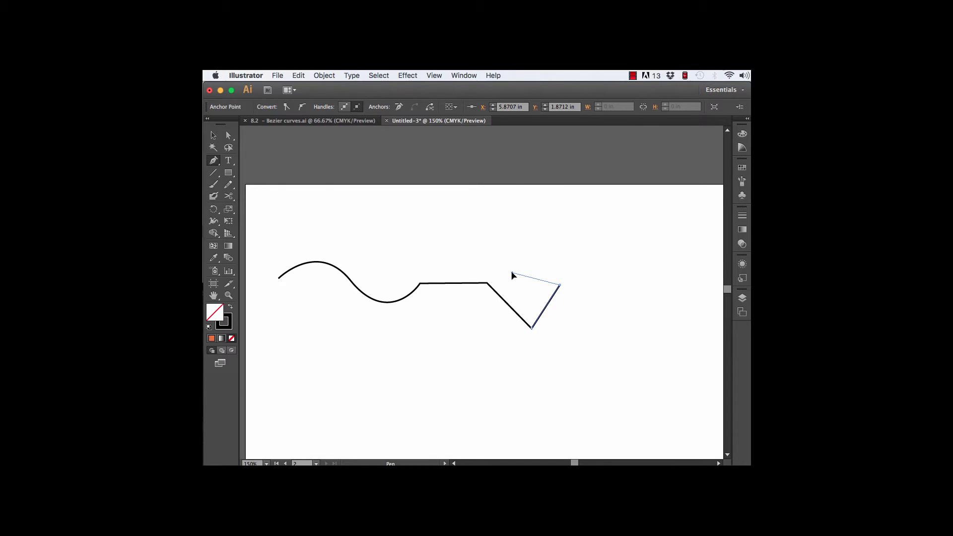
pyautogui.moveTo(565, 227); pyautogui.dragTo(596, 229)
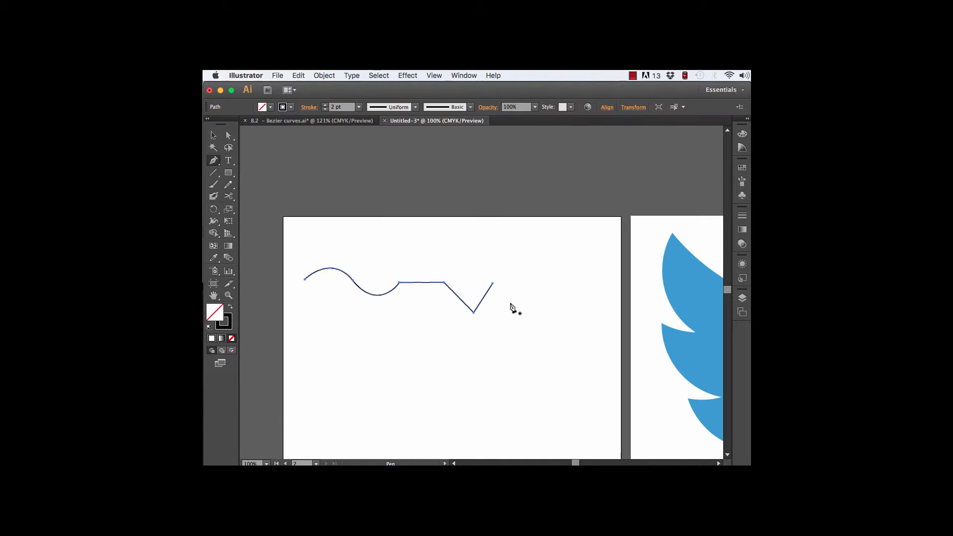
pyautogui.click(493, 284)
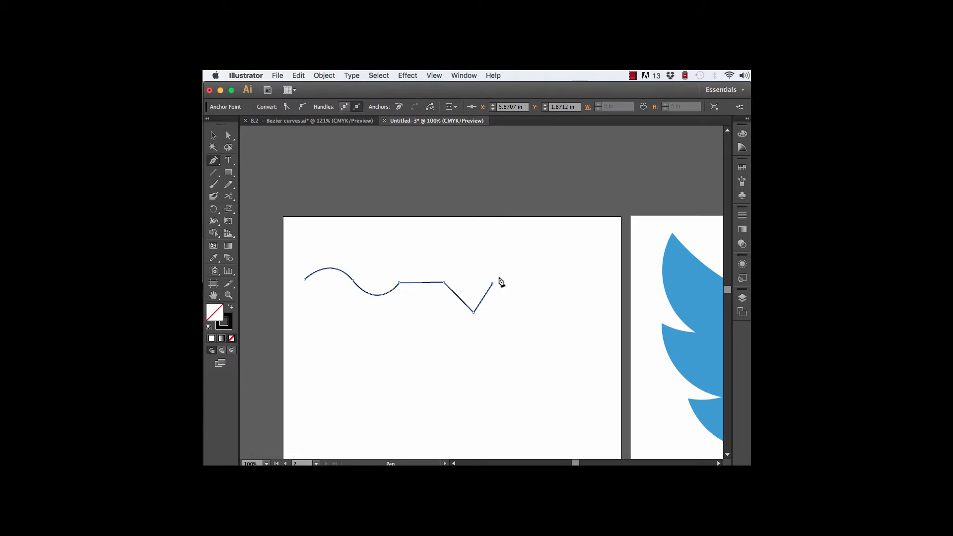
pyautogui.click(500, 267)
pyautogui.click(507, 300)
# Step: Draw a separate open zigzag path with seven corner anchors below the wave, undoing the extra long segment back toward the lower left
pyautogui.click(313, 346)
pyautogui.click(386, 315)
pyautogui.click(381, 368)
pyautogui.click(449, 355)
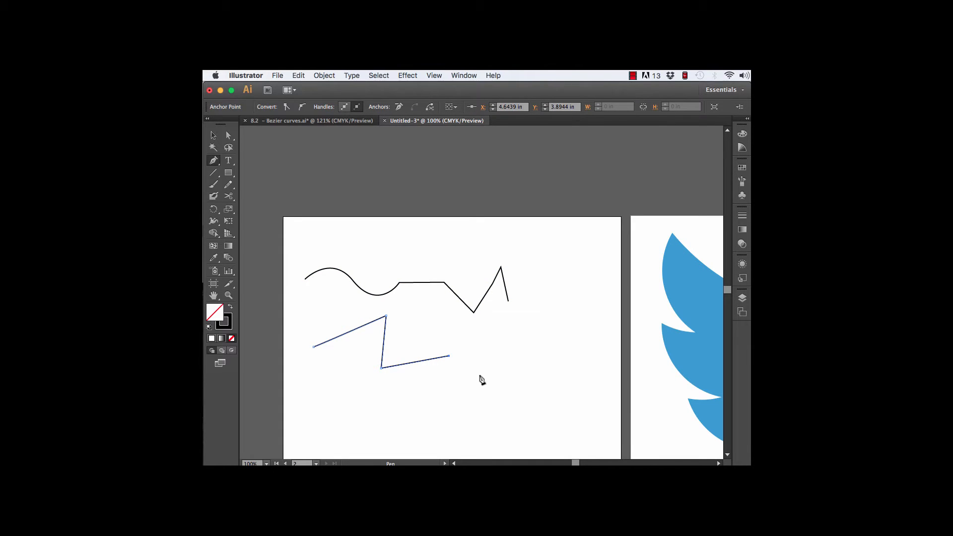
pyautogui.click(486, 341)
pyautogui.click(502, 375)
pyautogui.click(539, 325)
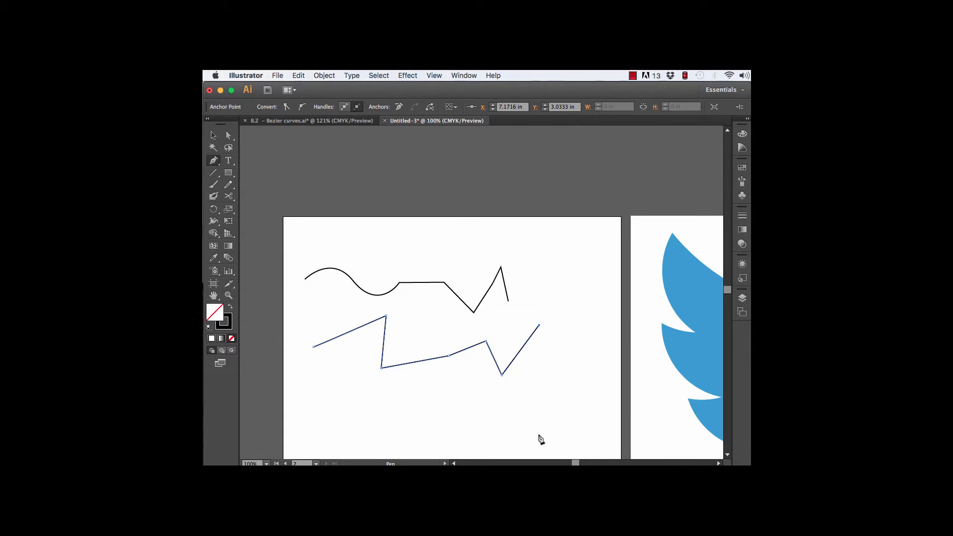
pyautogui.click(304, 421)
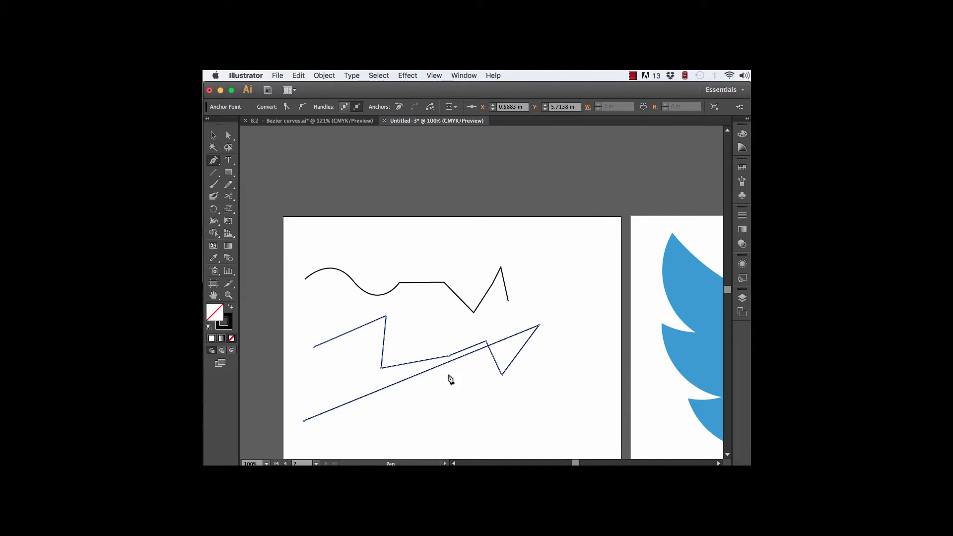
pyautogui.press('super+z')
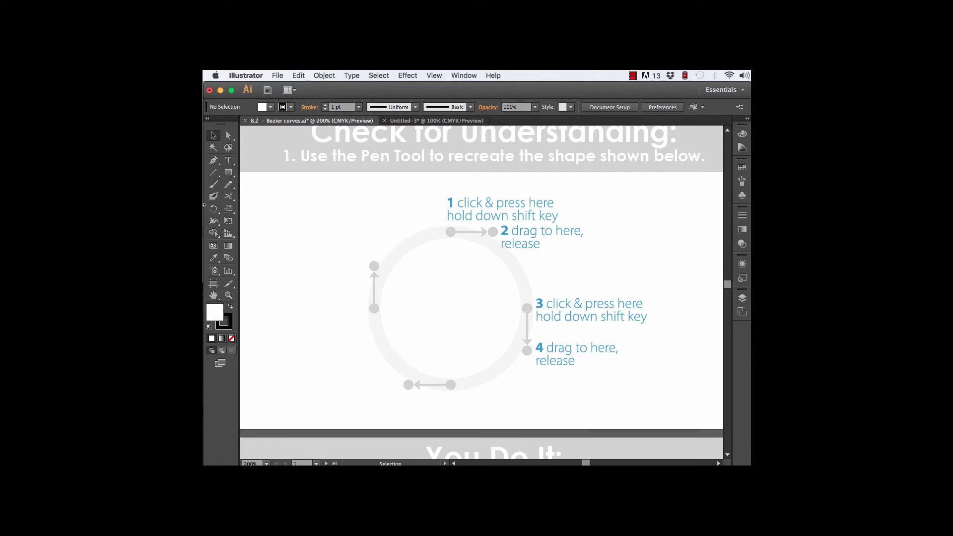
# Step: In the 8.2 Bezier curves document, start tracing the circle with the Pen tool, pulling a horizontal handle from marker 1 to marker 2
pyautogui.click(213, 160)
pyautogui.moveTo(451, 232); pyautogui.dragTo(494, 232)
pyautogui.press('shift')
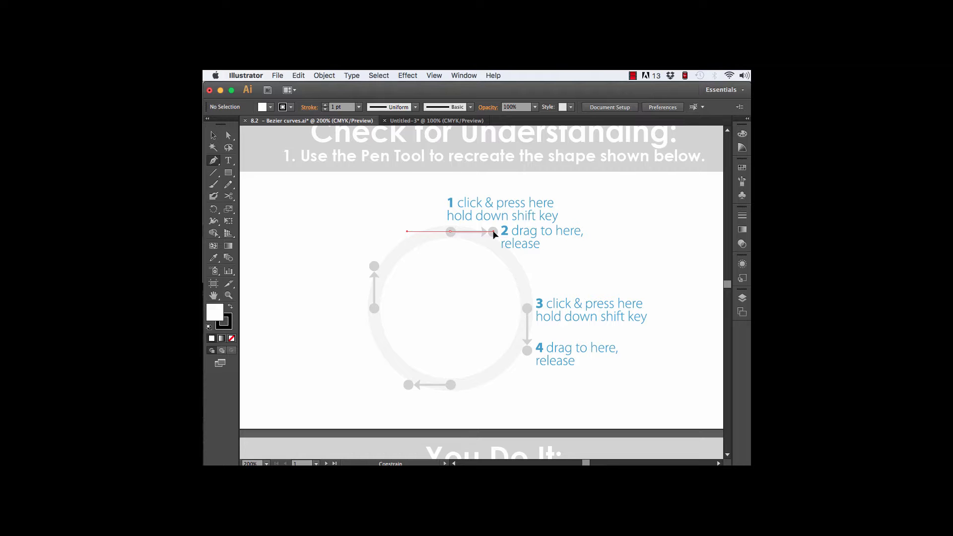